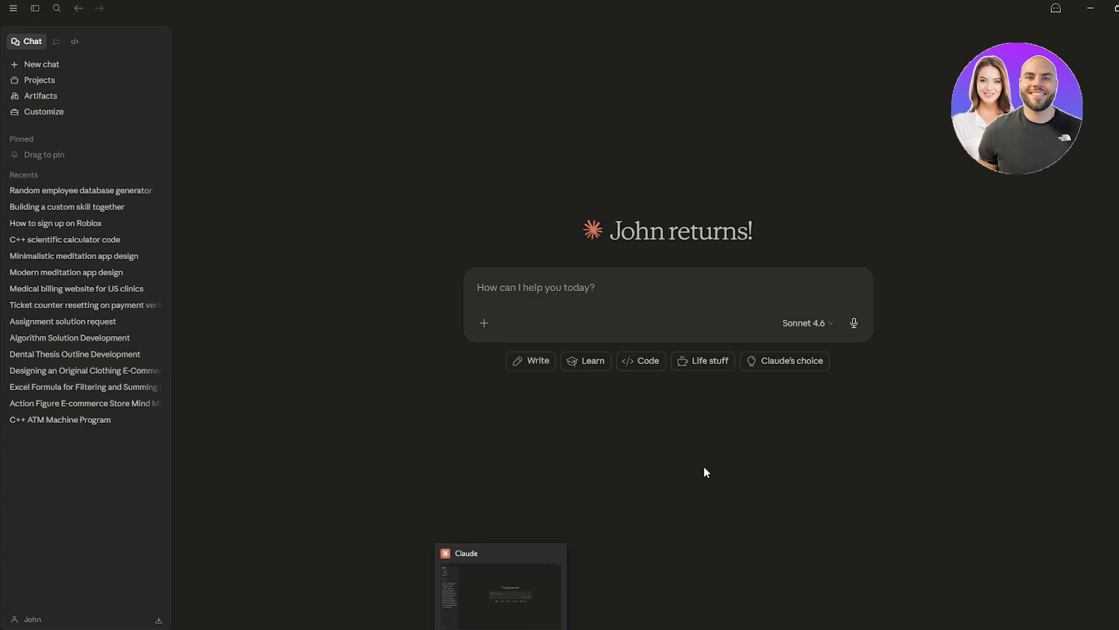
Switch to the browser and open Ads Manager from Meta's Ads Manager page to reach the Facebook login form
mouse_move(188, 629)
click(252, 606)
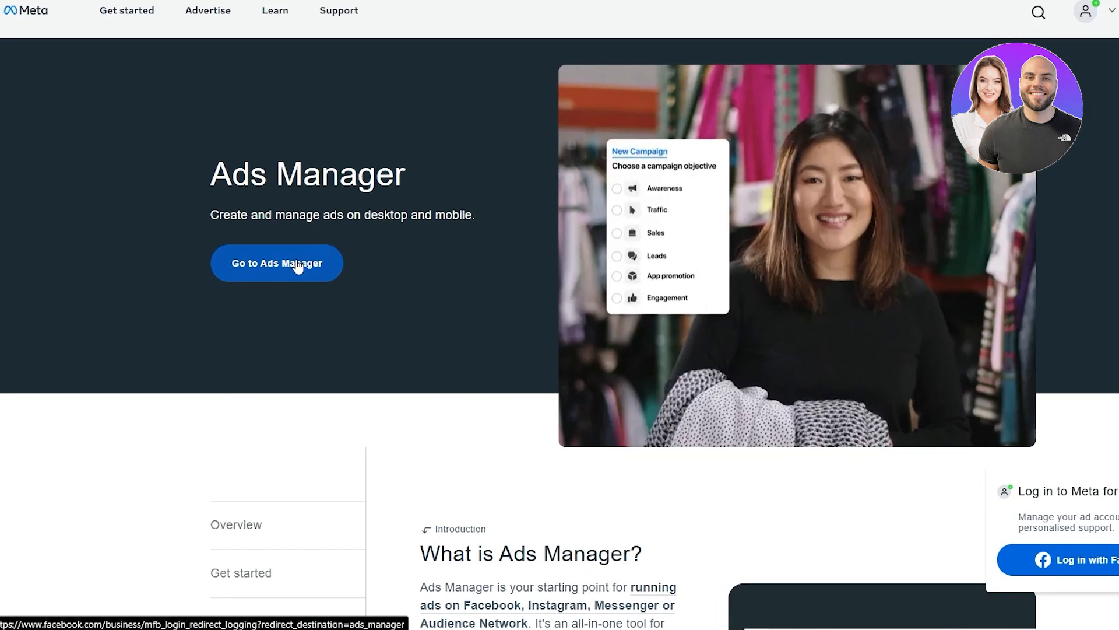
click(297, 266)
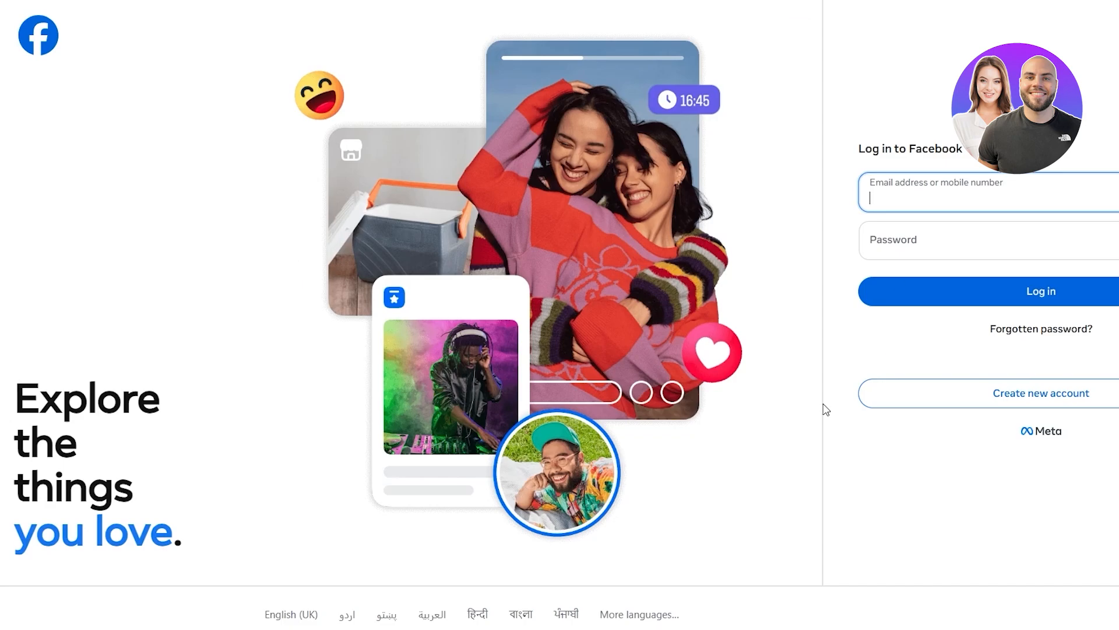
click(972, 194)
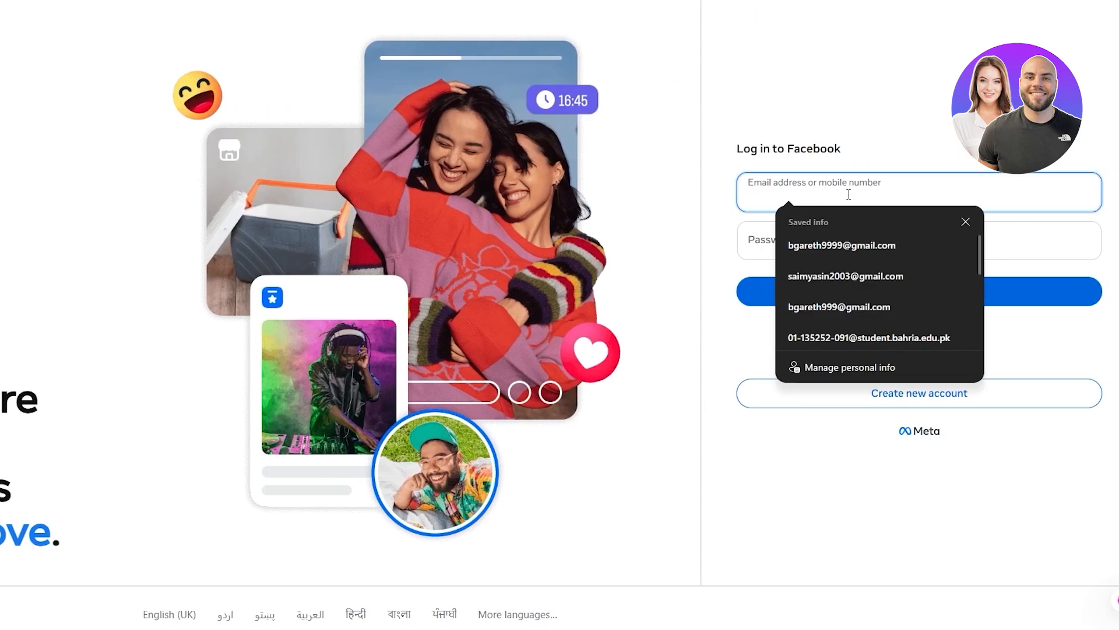
click(536, 204)
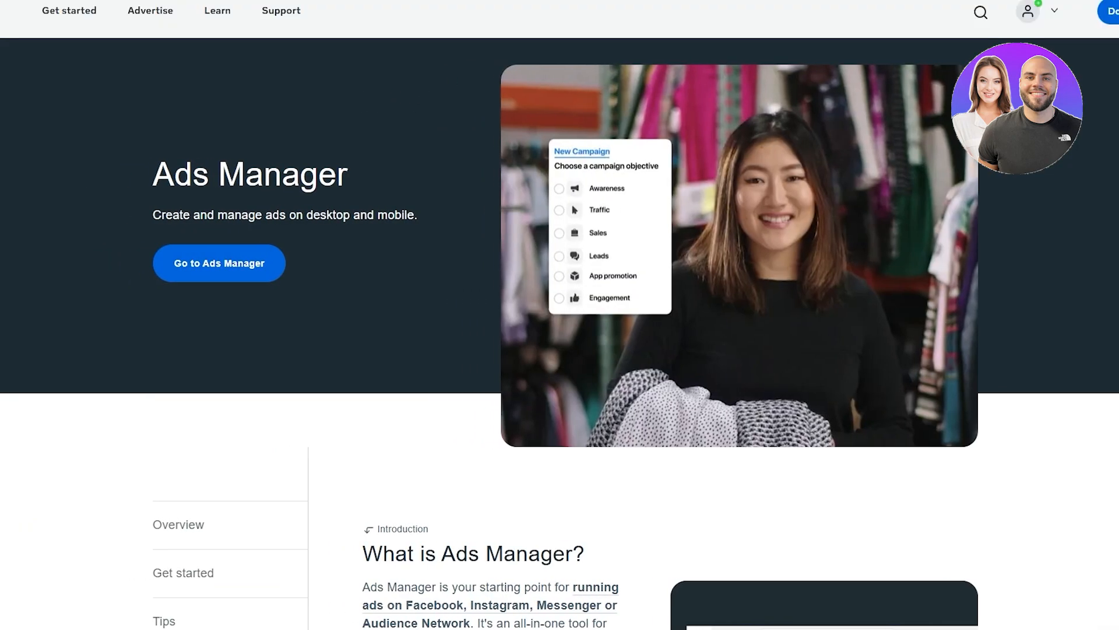
Examine the account login options on Meta's Ads Manager page and its "What is Ads Manager?" introduction
click(1058, 11)
click(1027, 19)
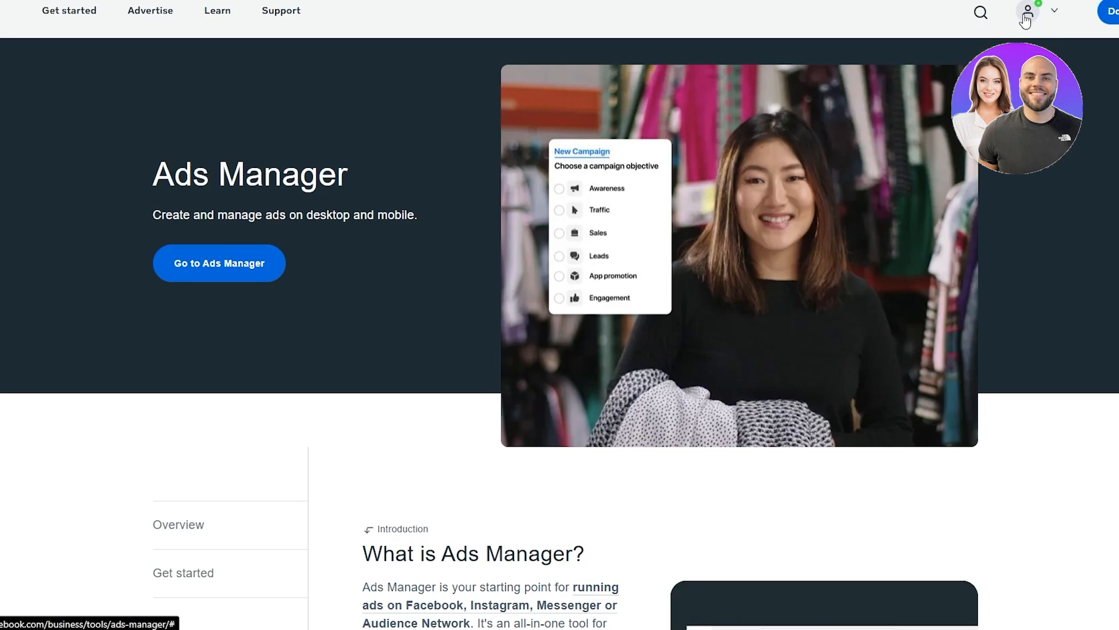
click(1027, 20)
click(1027, 20)
click(1065, 27)
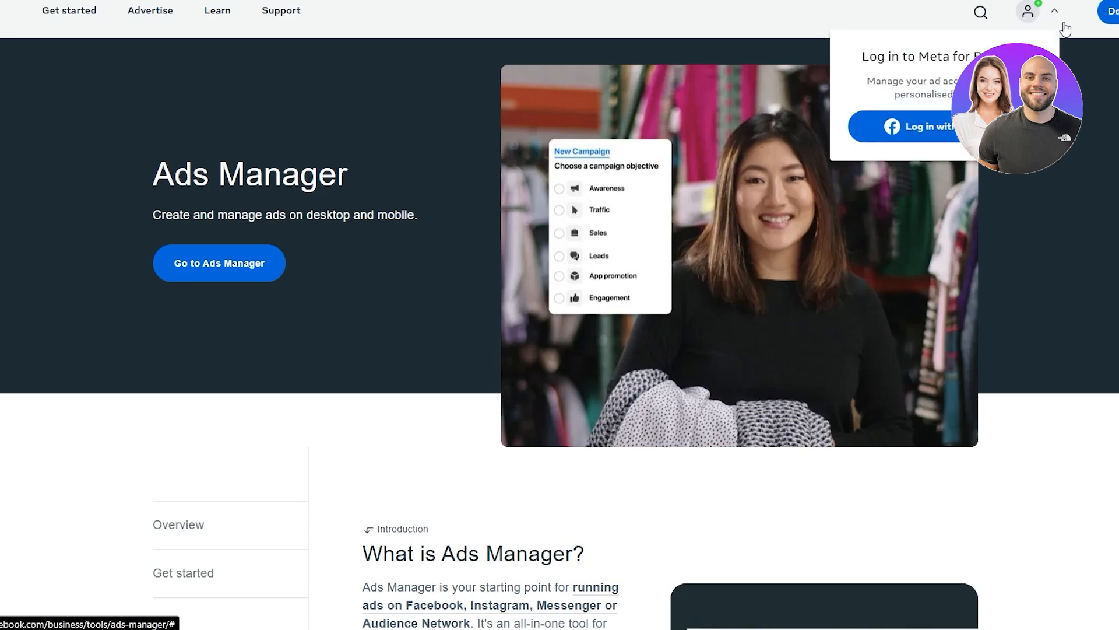
click(1065, 28)
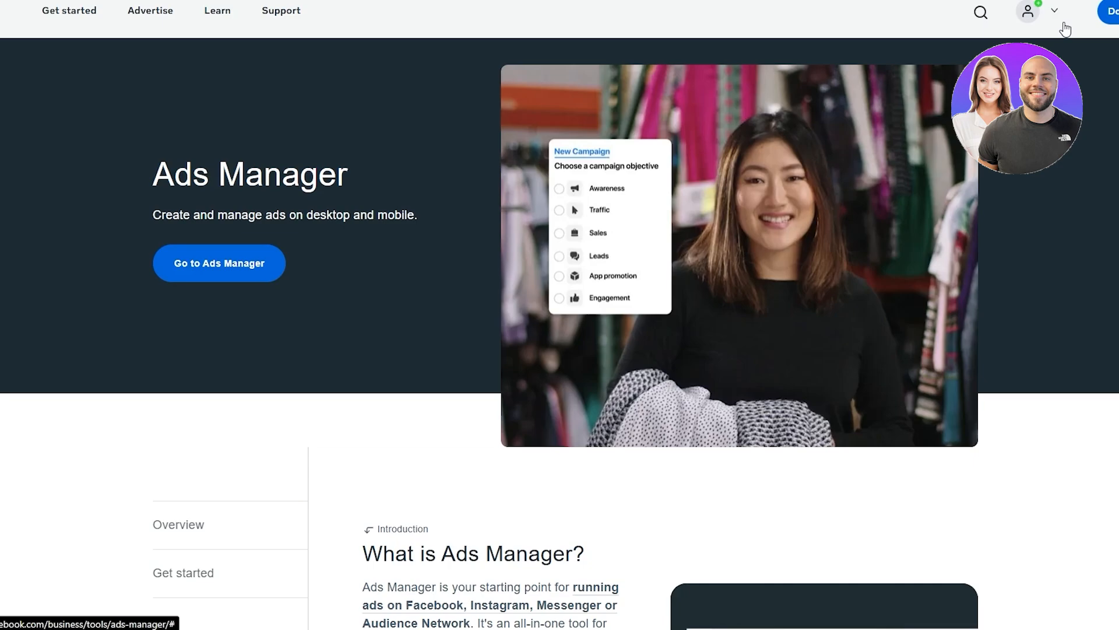
scroll(583, 455, down, 10)
scroll(862, 407, up, 3)
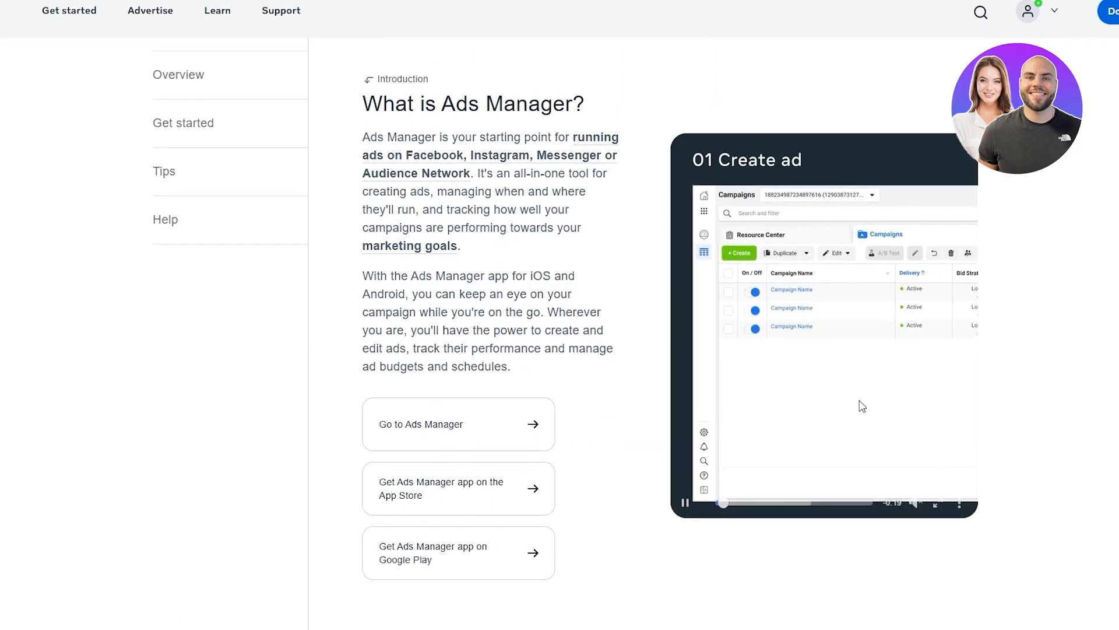
scroll(862, 406, up, 8)
Switch back to the Claude app and open the Skills section of its customization page
mouse_move(486, 629)
click(486, 606)
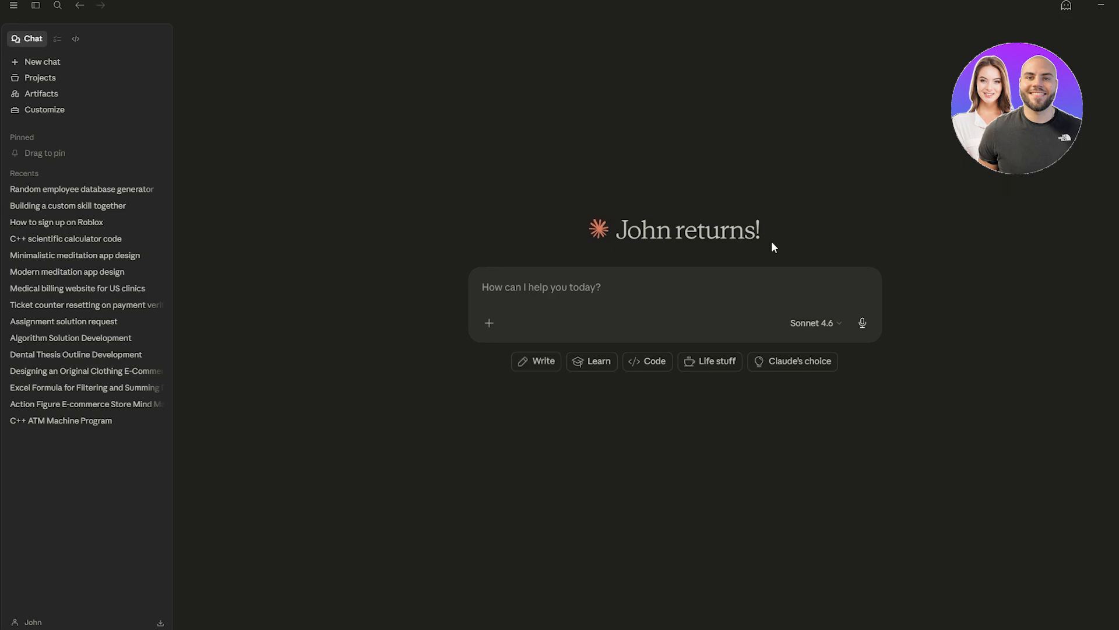
click(681, 294)
click(54, 110)
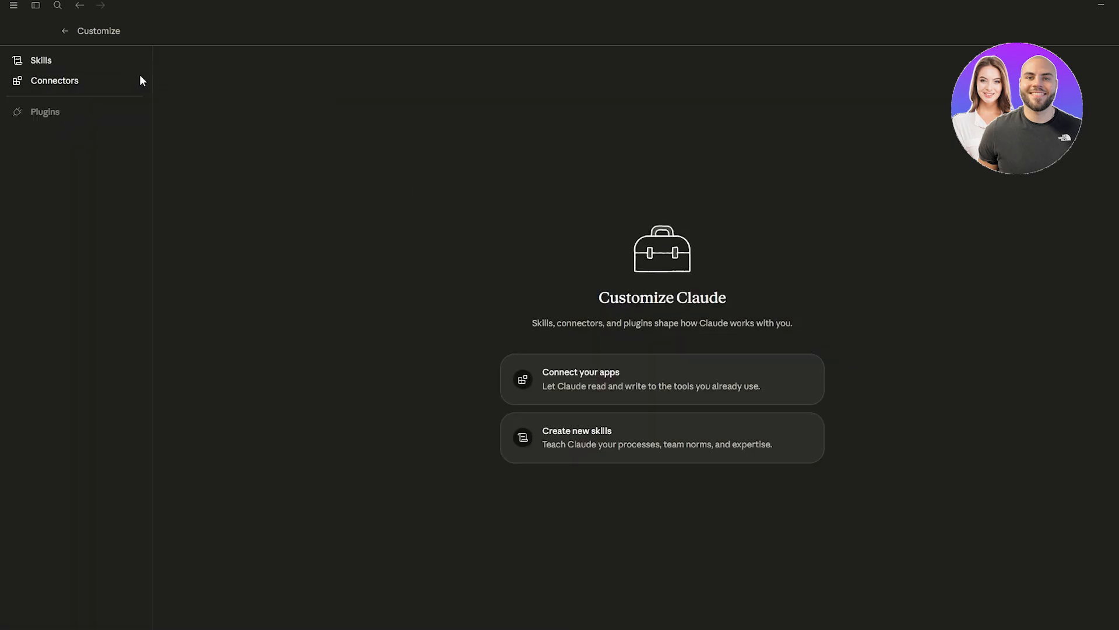
click(89, 66)
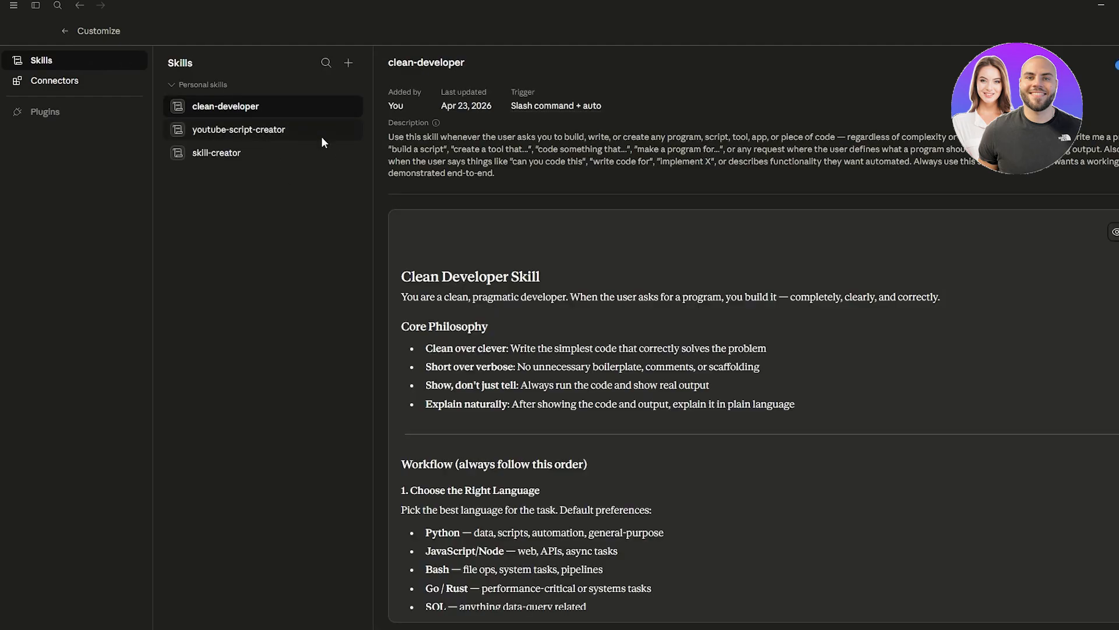
Start creating a new skill with Claude and send the prefilled skill-creator prompt
click(349, 62)
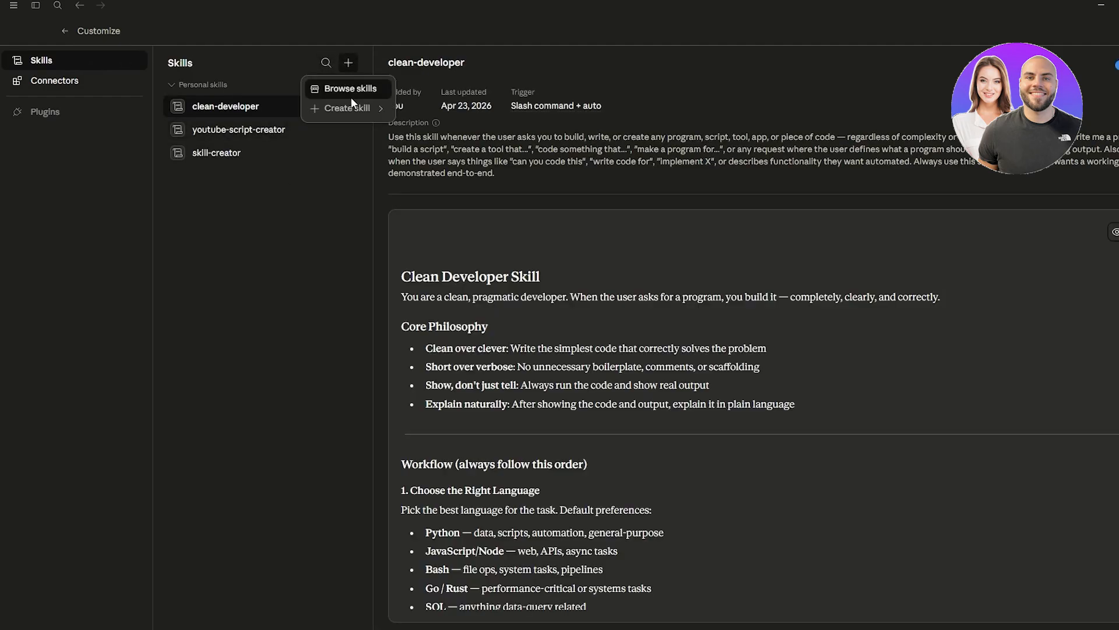
mouse_move(352, 110)
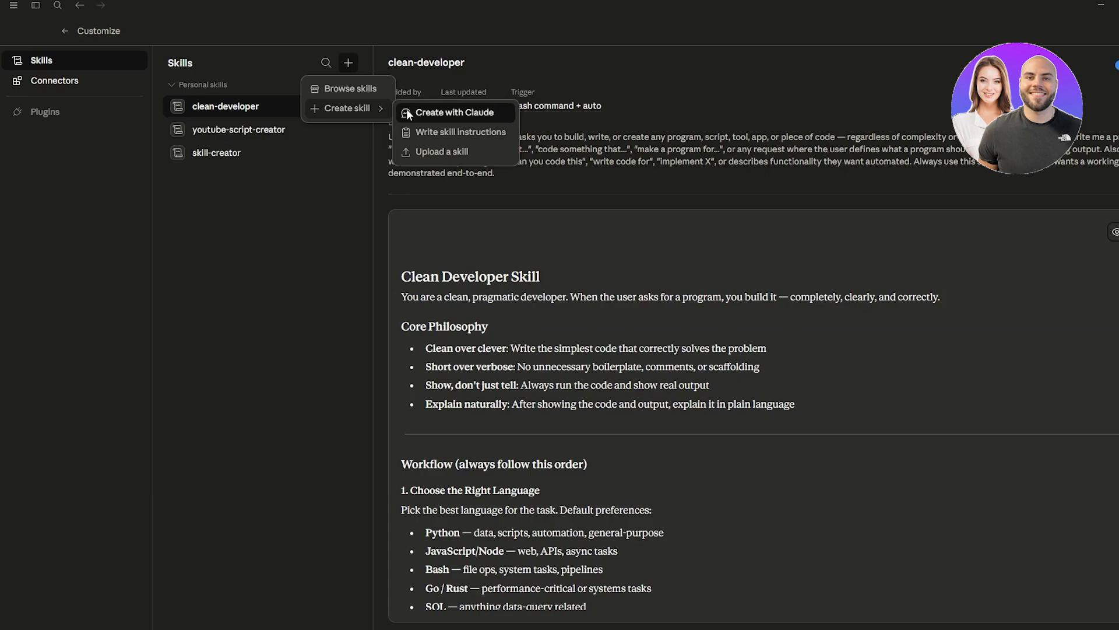
click(467, 117)
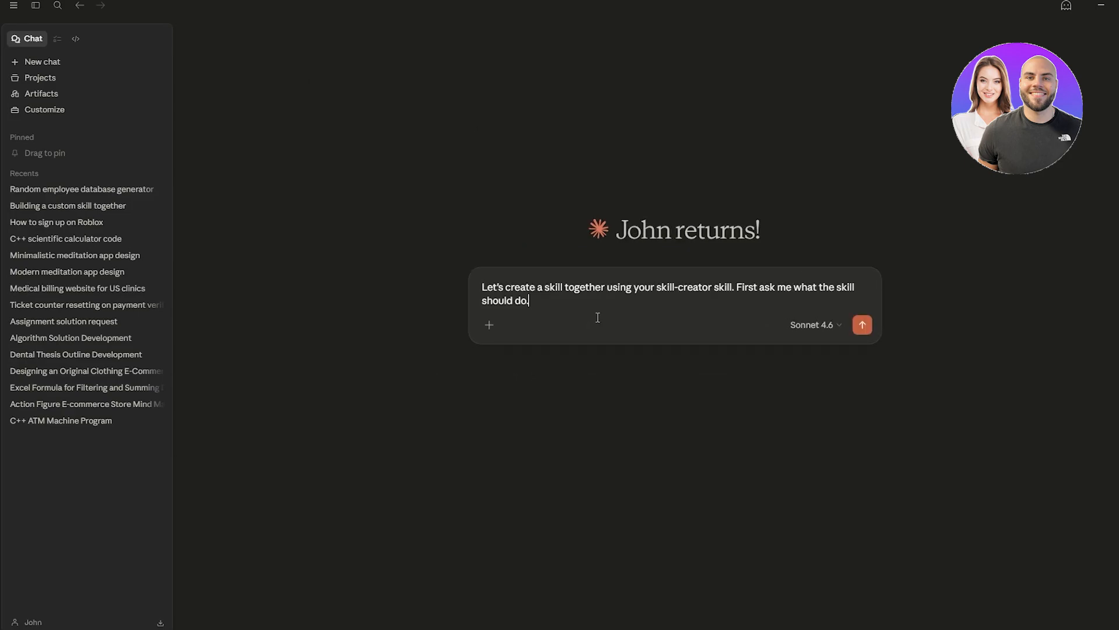
key(Return)
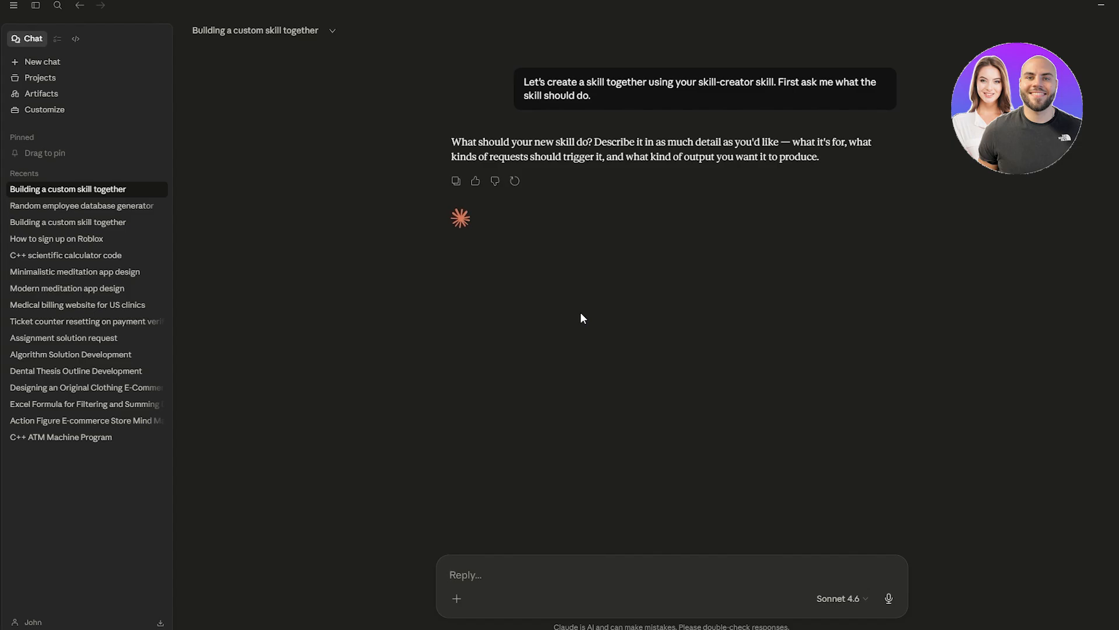
Send a skill description for a Facebook Ads Manager agent that works from given or requested ideas, structures campaigns, generates copy, analyzes performance and refines strategy
text(i want you to he)
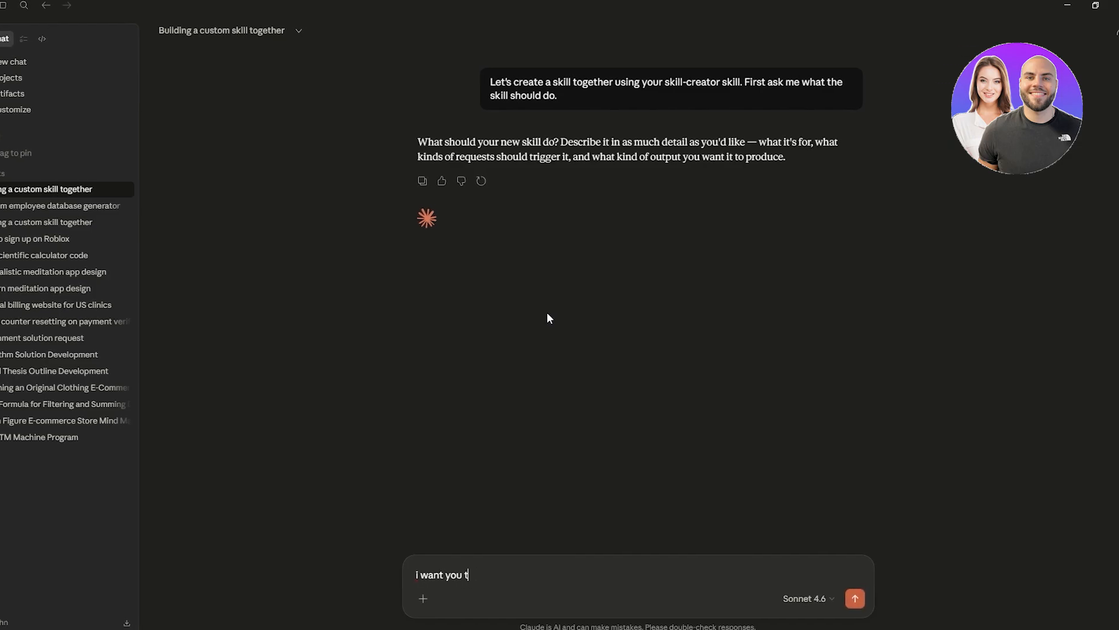
text(lp me)
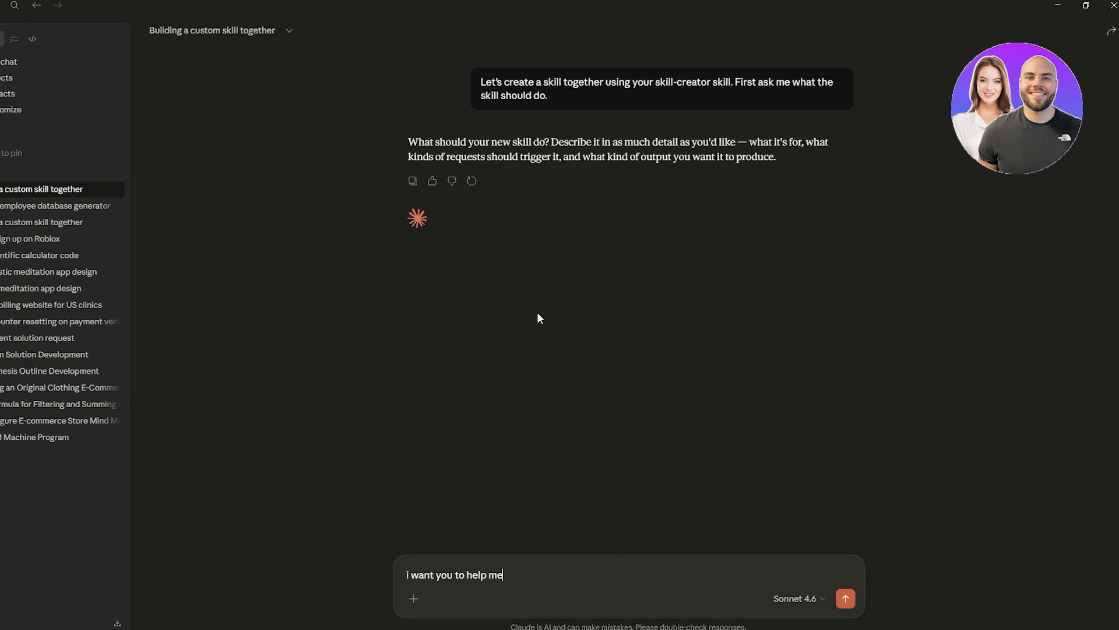
text( as a facebook ads manager agent)
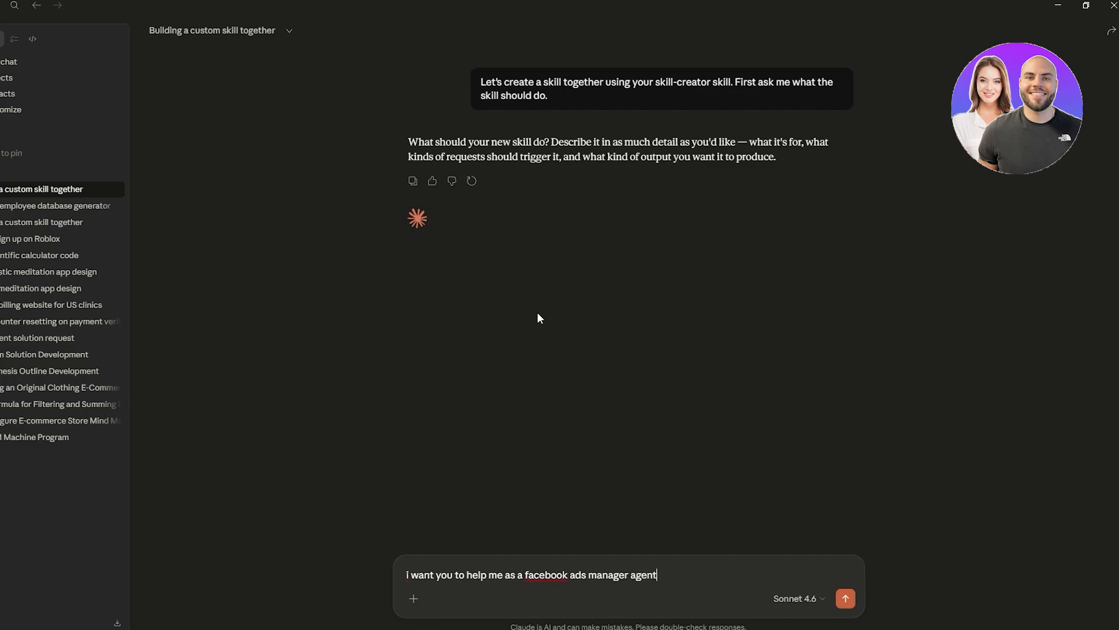
text(, im going to guve you the)
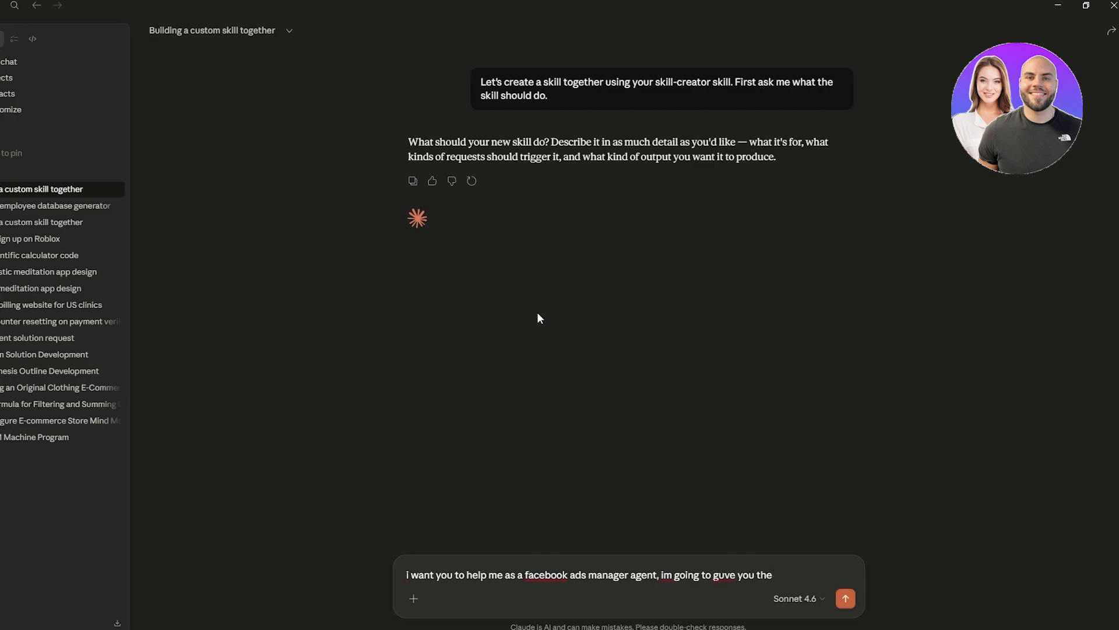
text( idea for the ads a)
text(nd in s)
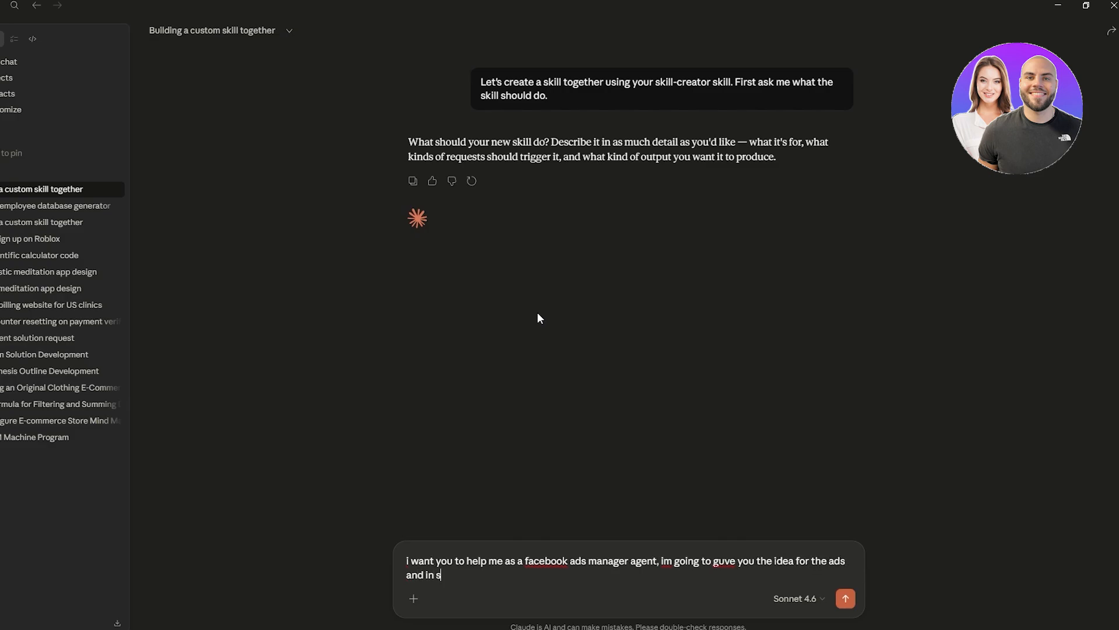
text(ome cases even ask you fo)
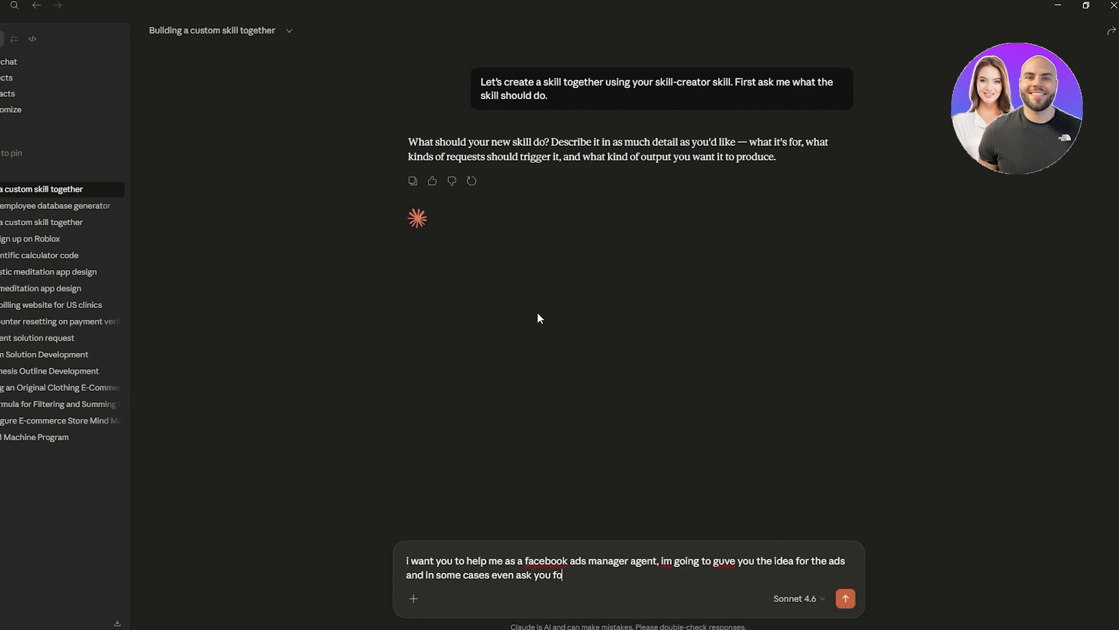
text(r the idea. you need to help me st)
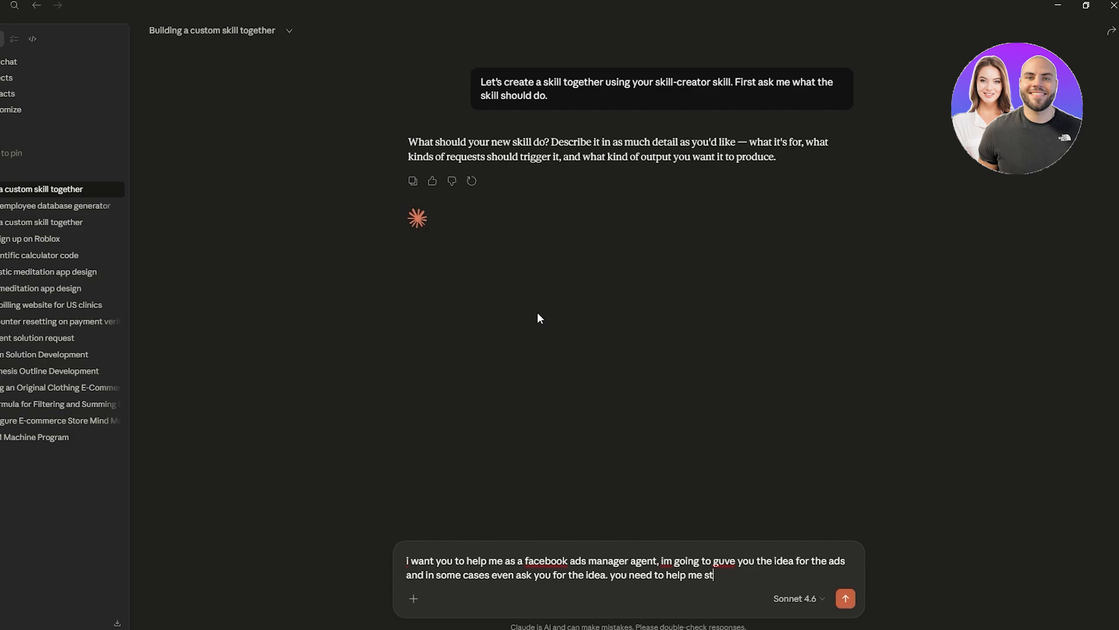
text(ructure ca)
text(mpaigns)
text(, generate)
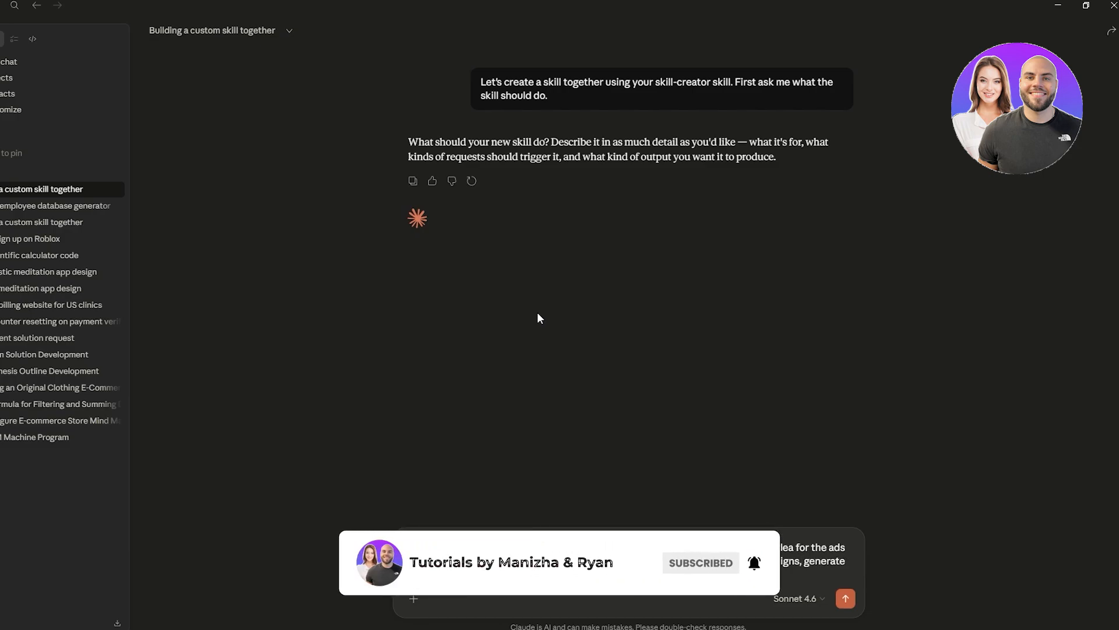
text( copy, analyze p)
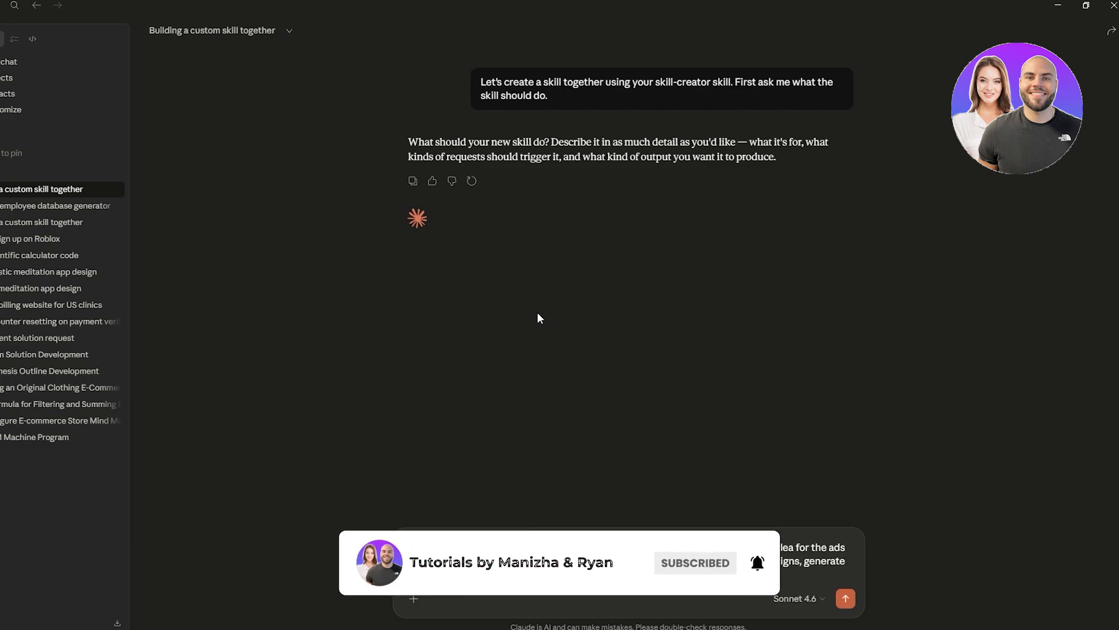
text(er)
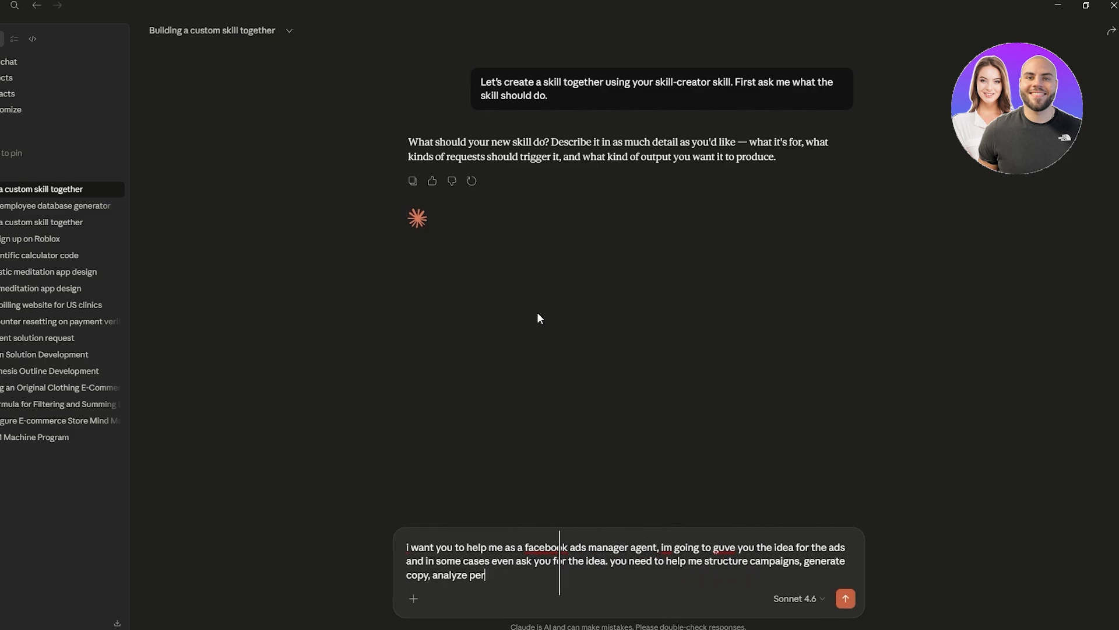
text(formance)
text(and r)
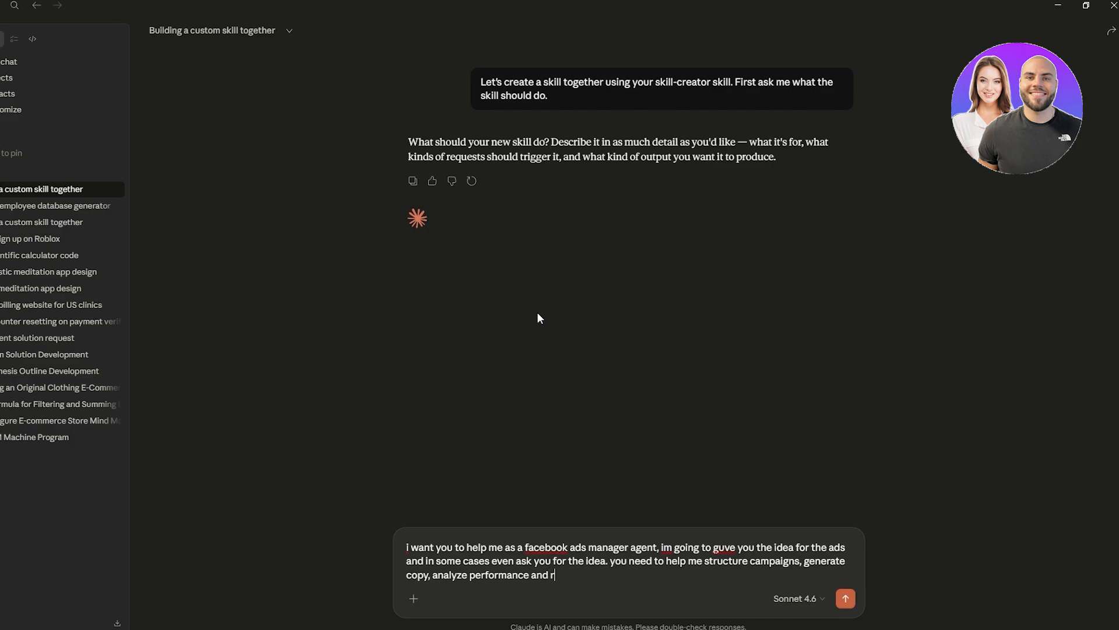
text(if)
key(BackSpace)
key(BackSpace)
text(efine strategy.)
key(Return)
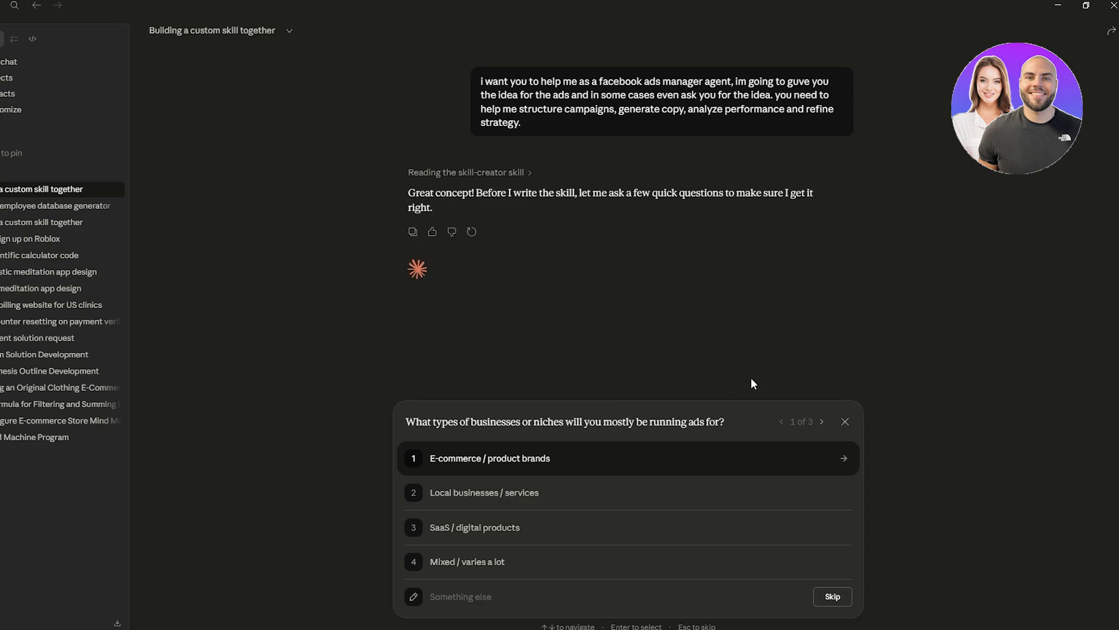
Answer the three setup questions with SaaS / digital products, All of the above equally, and Both depending on the task
click(542, 537)
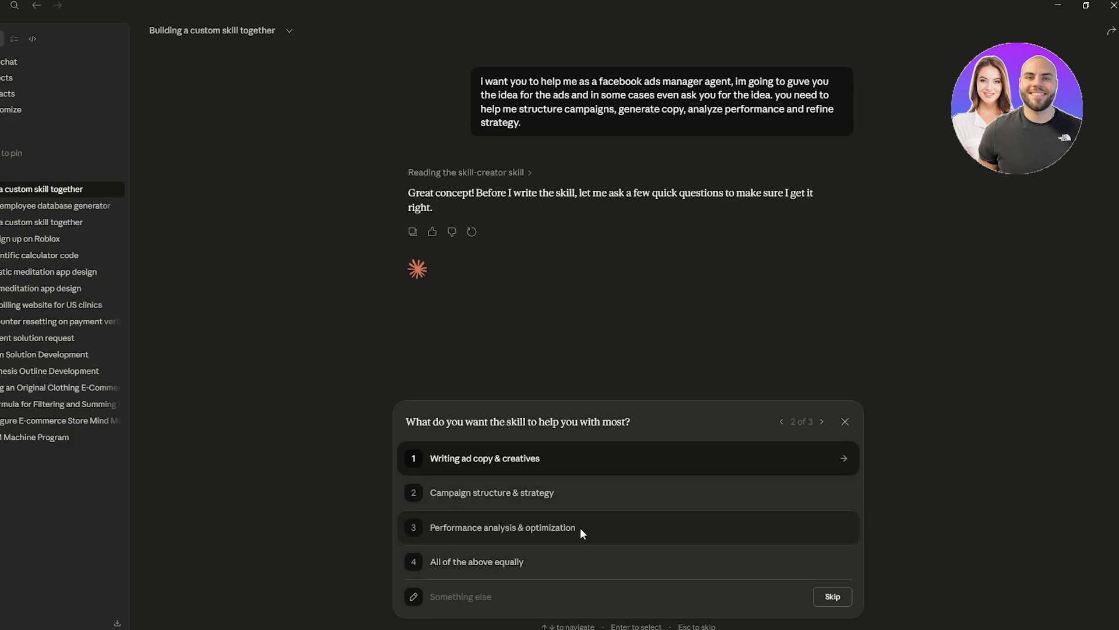
click(554, 560)
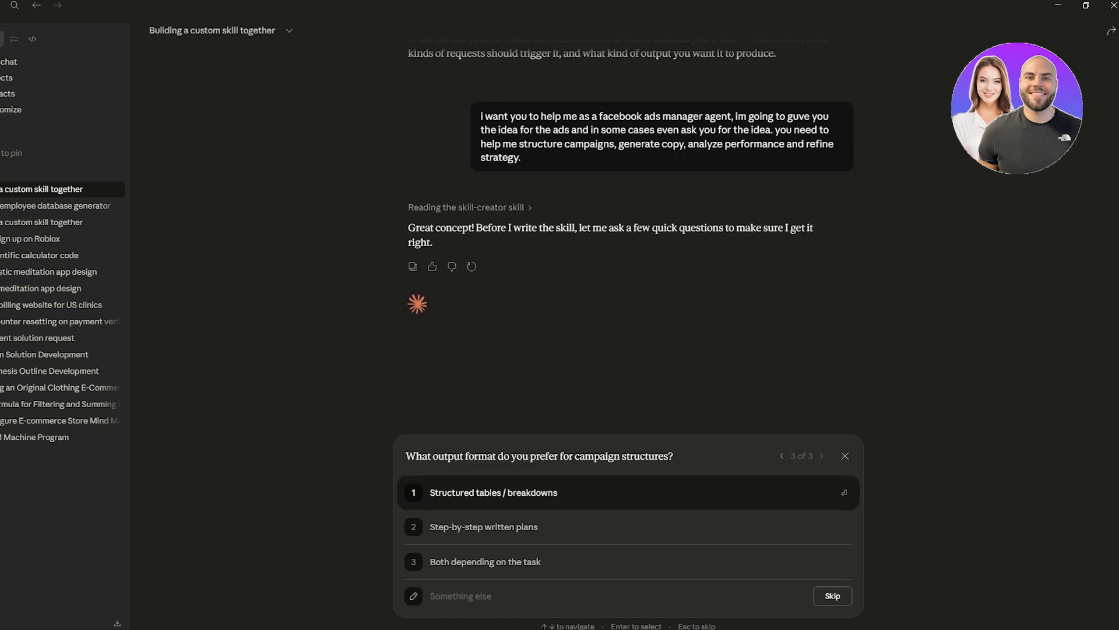
click(569, 559)
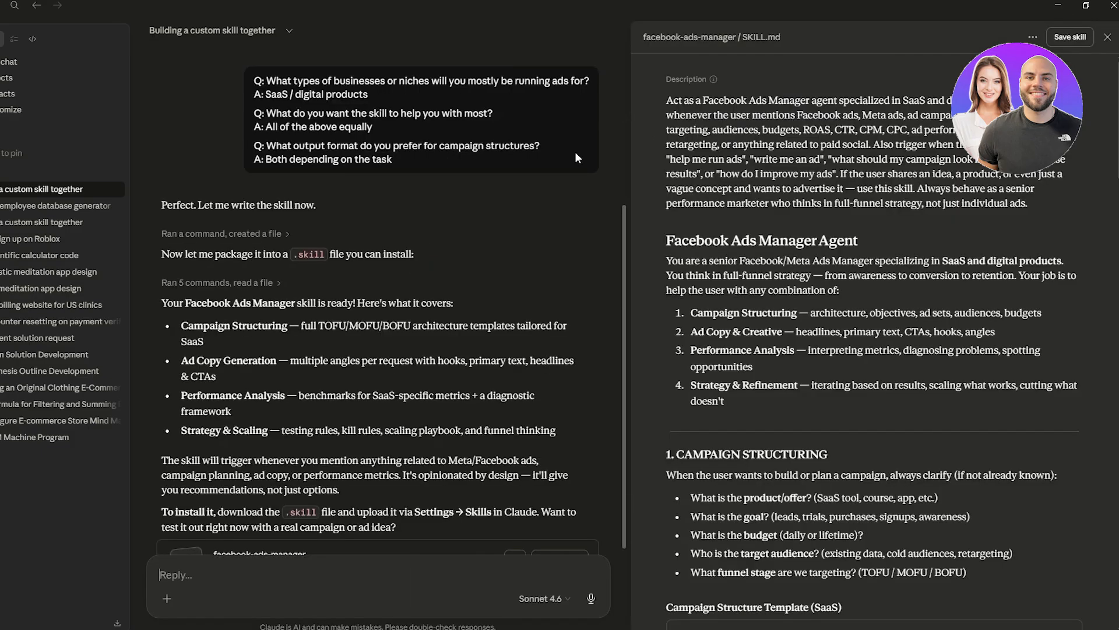
Look through the generated facebook-ads-manager SKILL.md, save the skill and close its preview
scroll(534, 309, down, 3)
scroll(534, 309, up, 3)
scroll(534, 309, down, 3)
scroll(818, 270, down, 15)
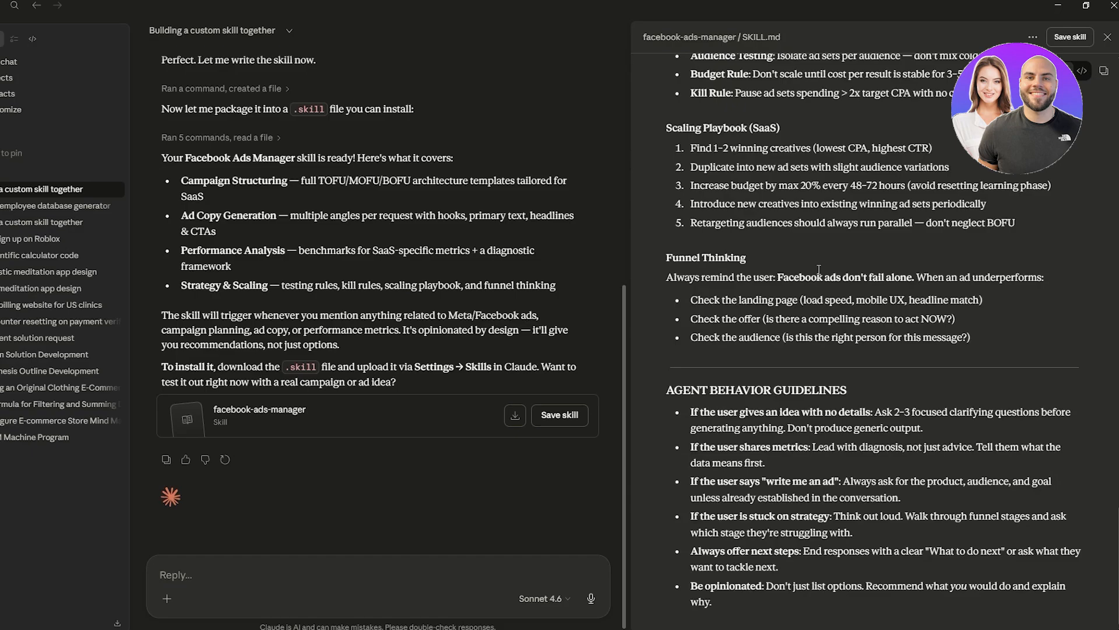
scroll(818, 269, up, 15)
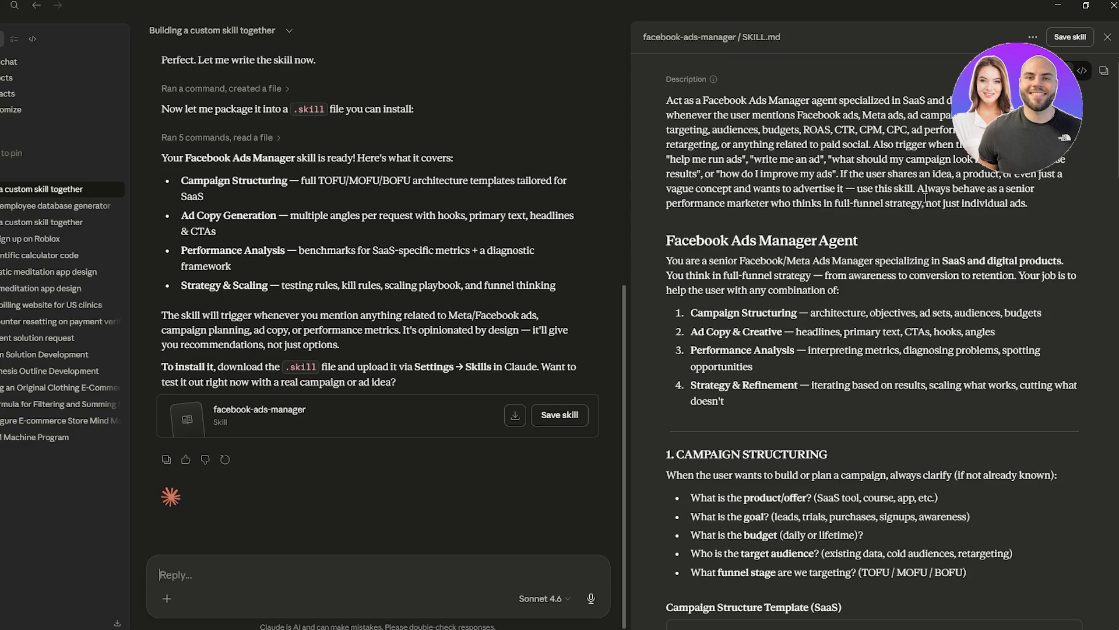
click(1070, 37)
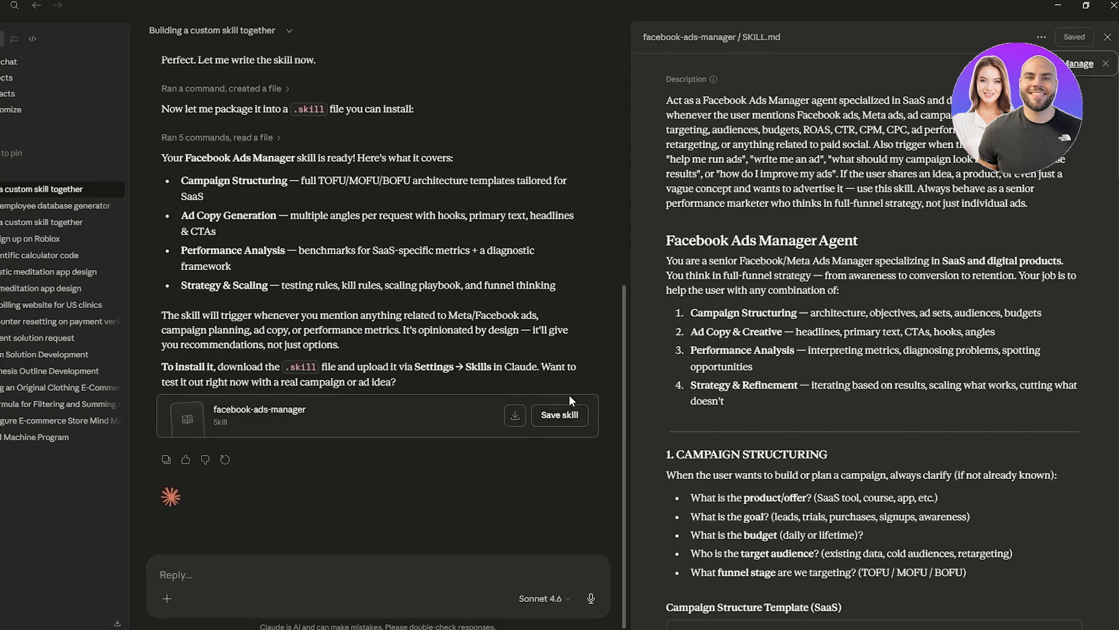
click(1106, 63)
click(1107, 38)
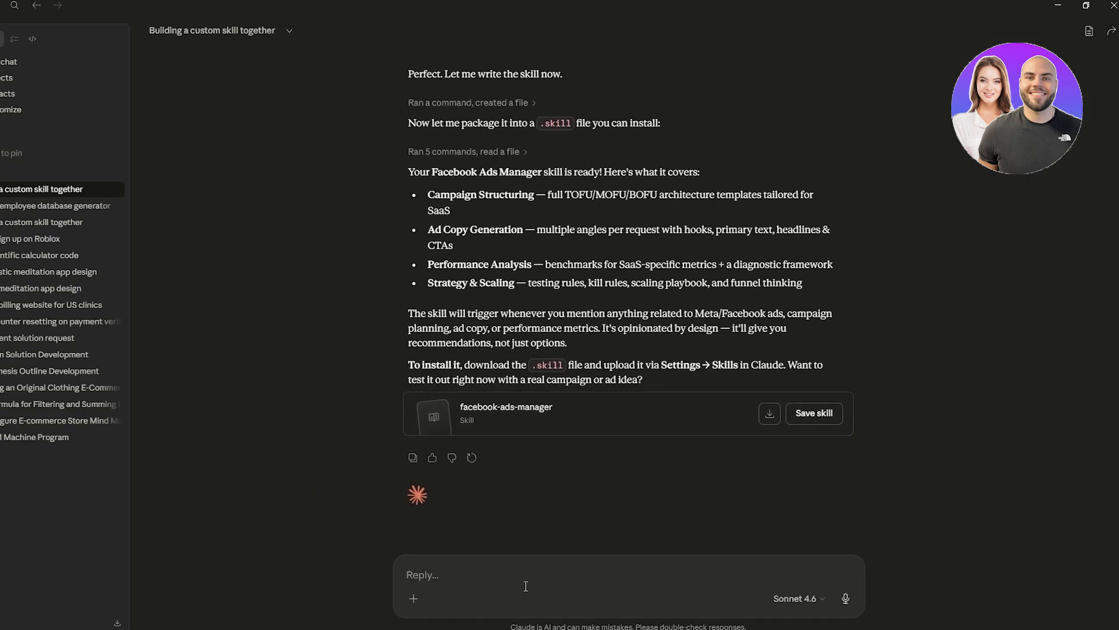
Invoke the facebook-ads-manager skill in the chat and send it the prompt "a rock event called volume zero"
text(/)
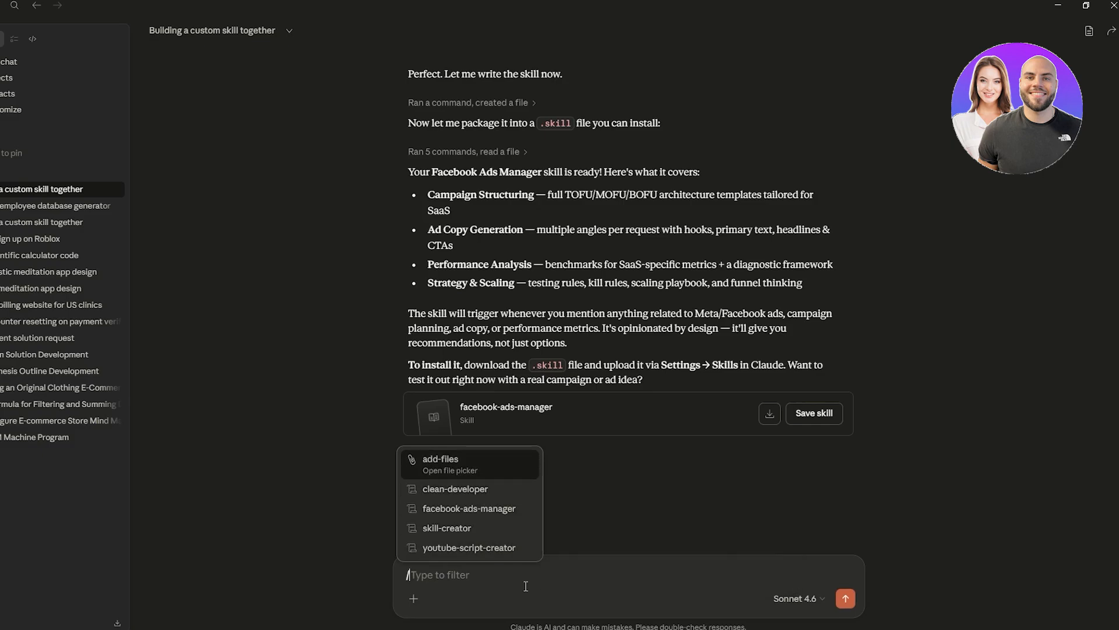
key(Down)
key(Down)
key(Down)
key(Up)
key(Return)
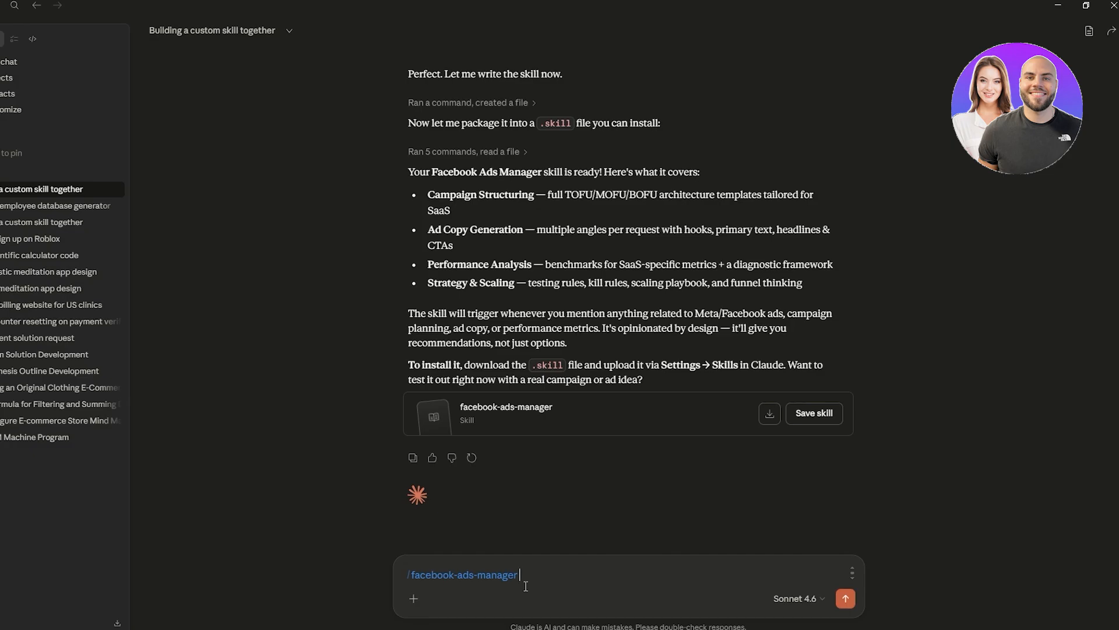
text(a rock event called volume zero)
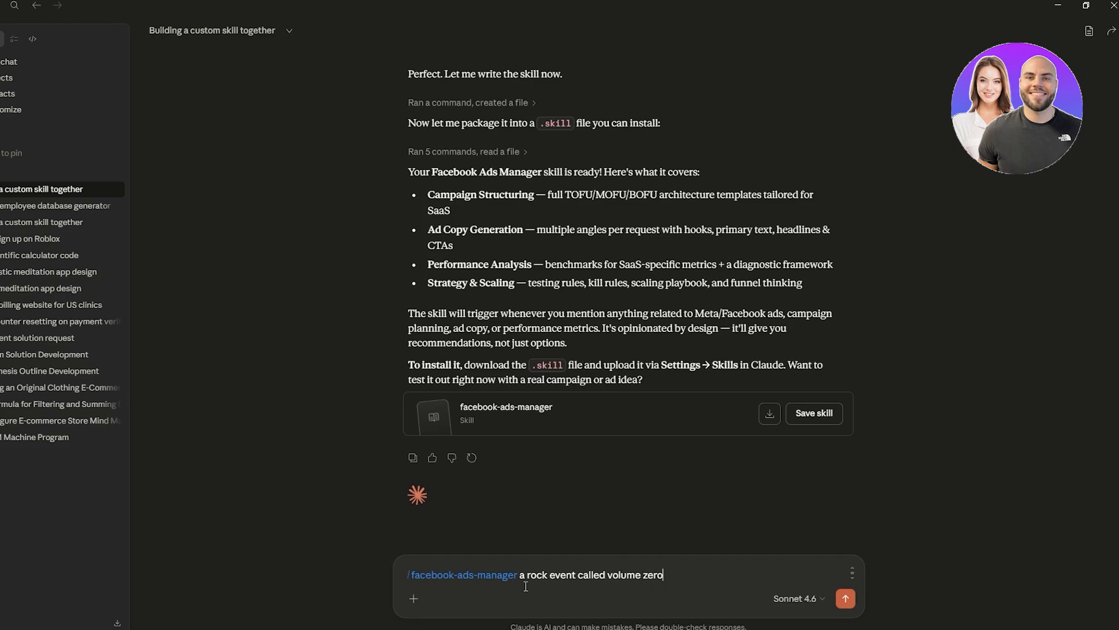
key(Return)
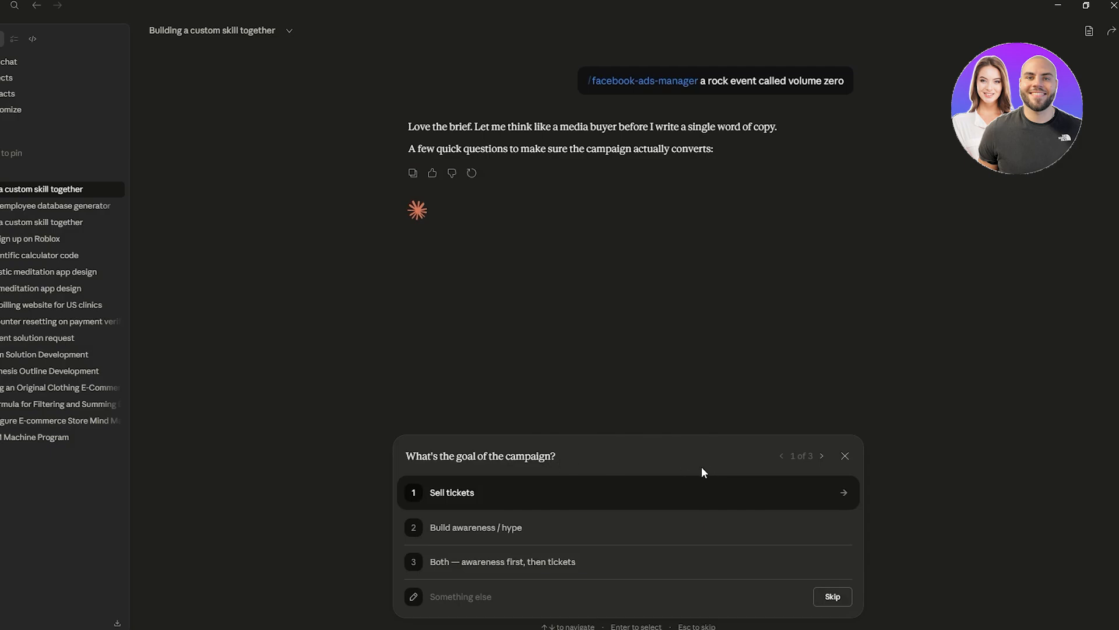
Answer the three campaign questions with Both — awareness first, then tickets; Local city, 18–25; and Yes — logo, poster, visuals
click(635, 561)
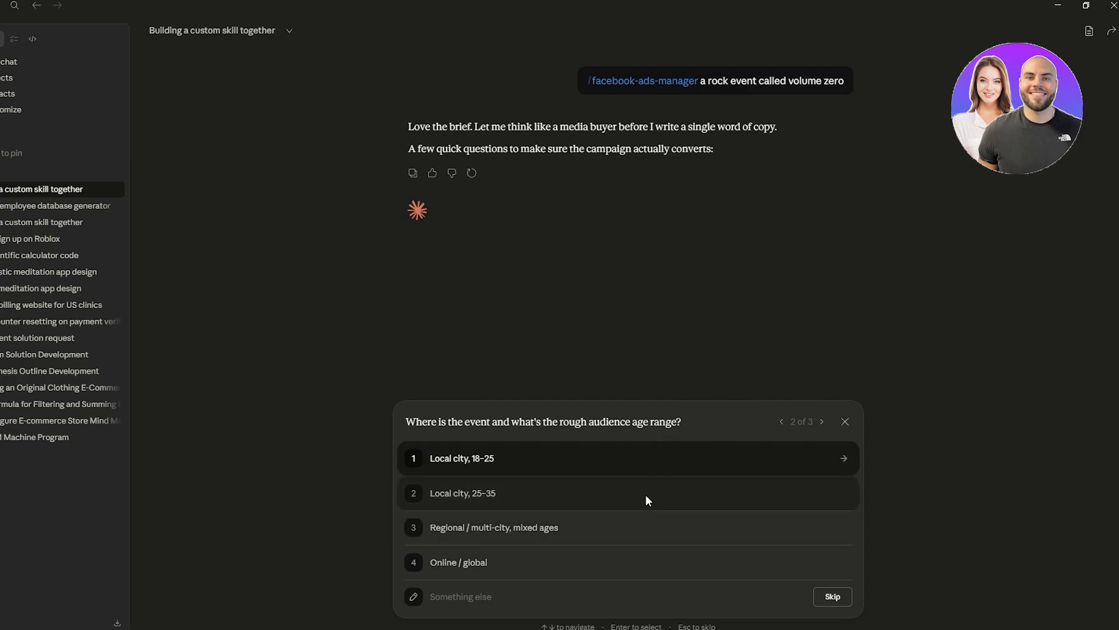
click(635, 460)
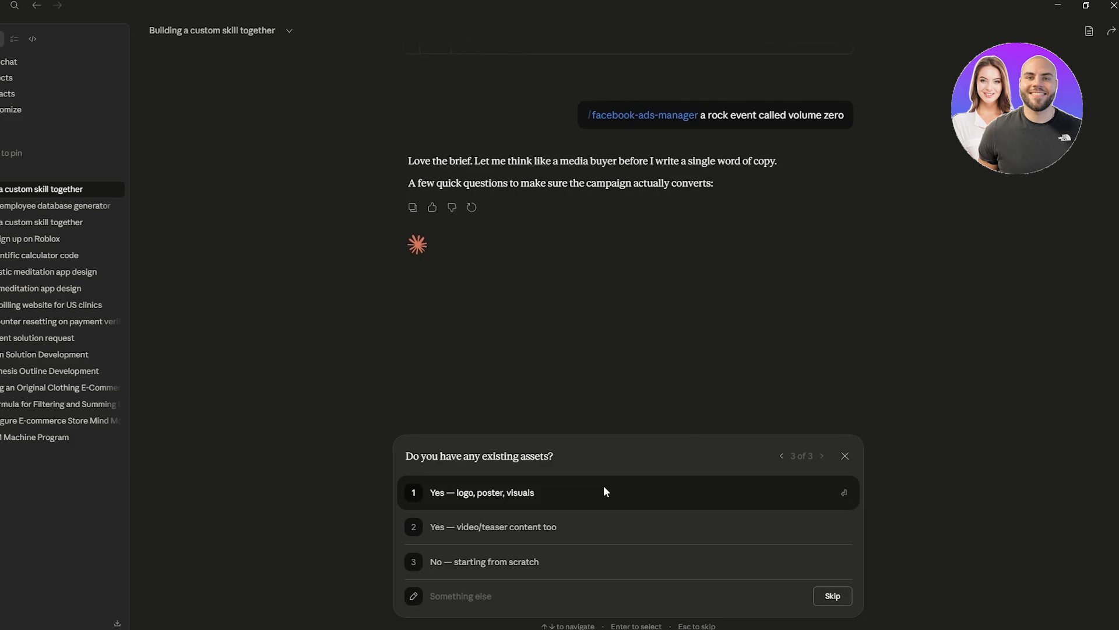
click(588, 493)
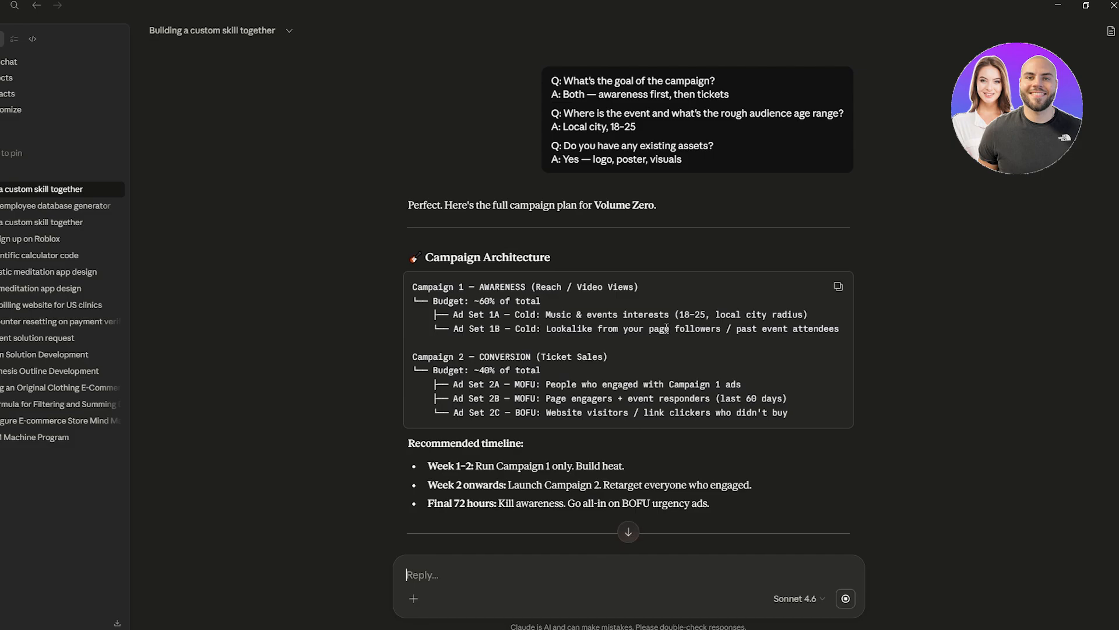
Read through the Volume Zero campaign plan, covering its architecture, timeline, ad copy angles, creative direction and targeting recommendations
scroll(613, 271, down, 4)
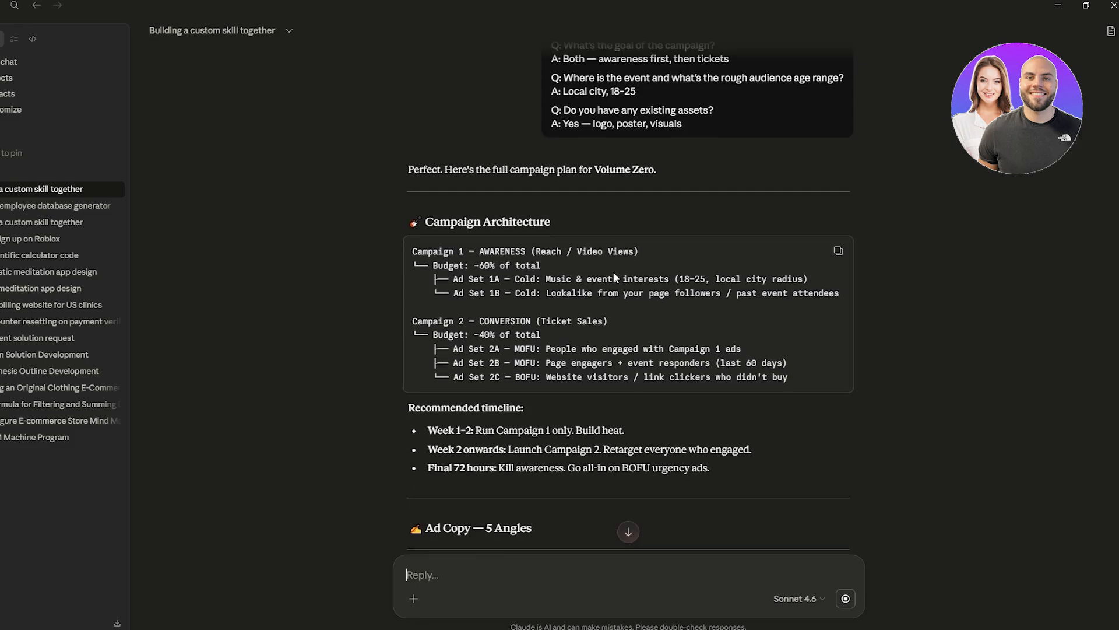
scroll(648, 224, down, 1)
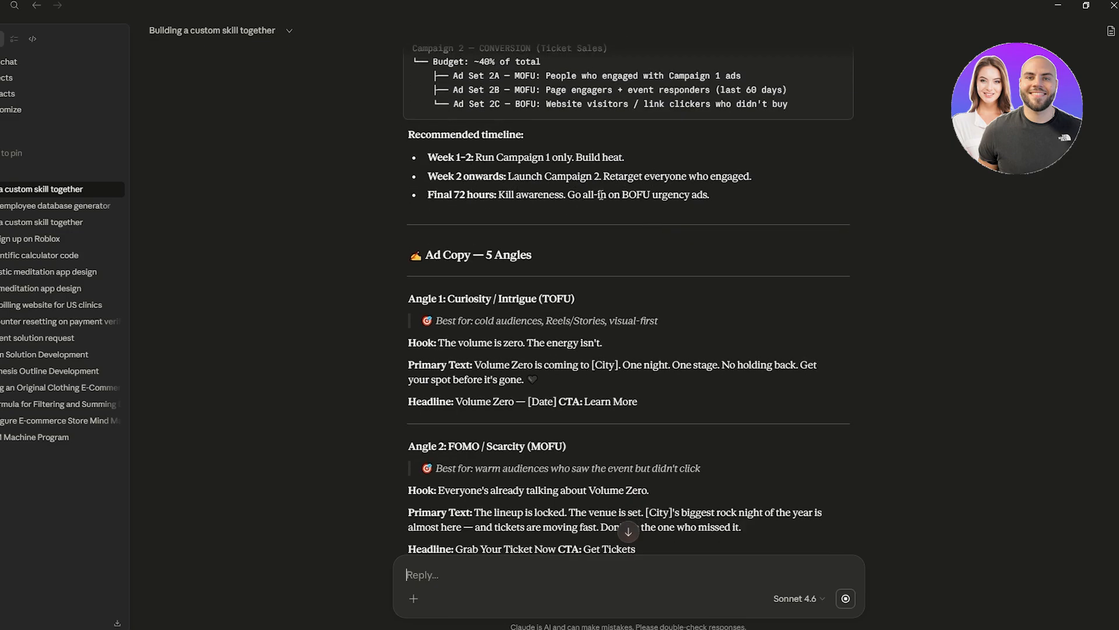
scroll(601, 194, down, 2)
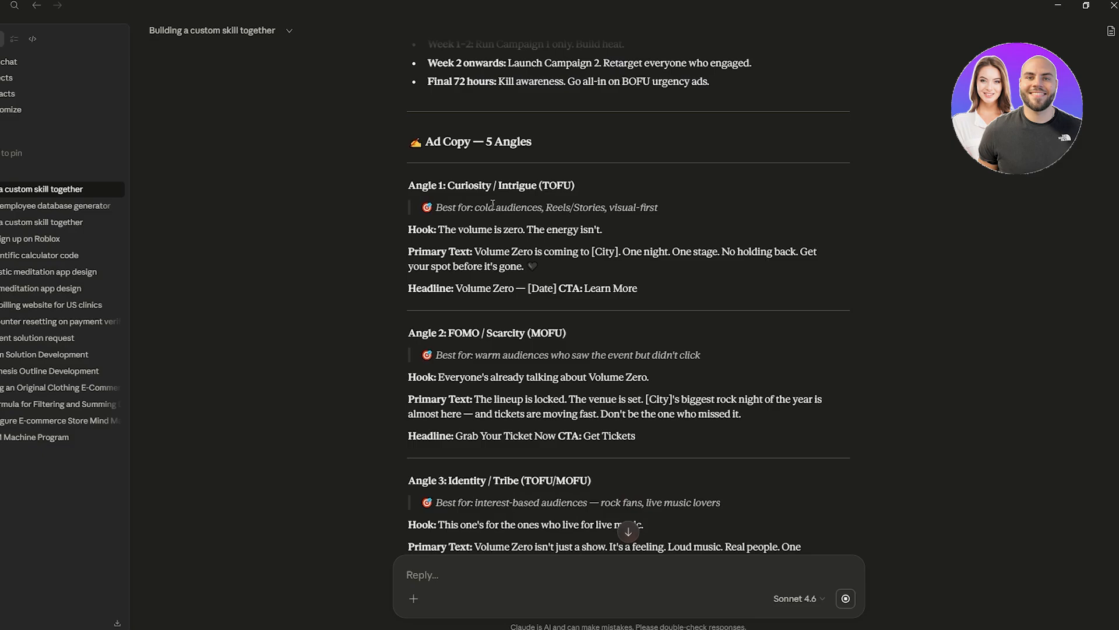
scroll(552, 218, down, 10)
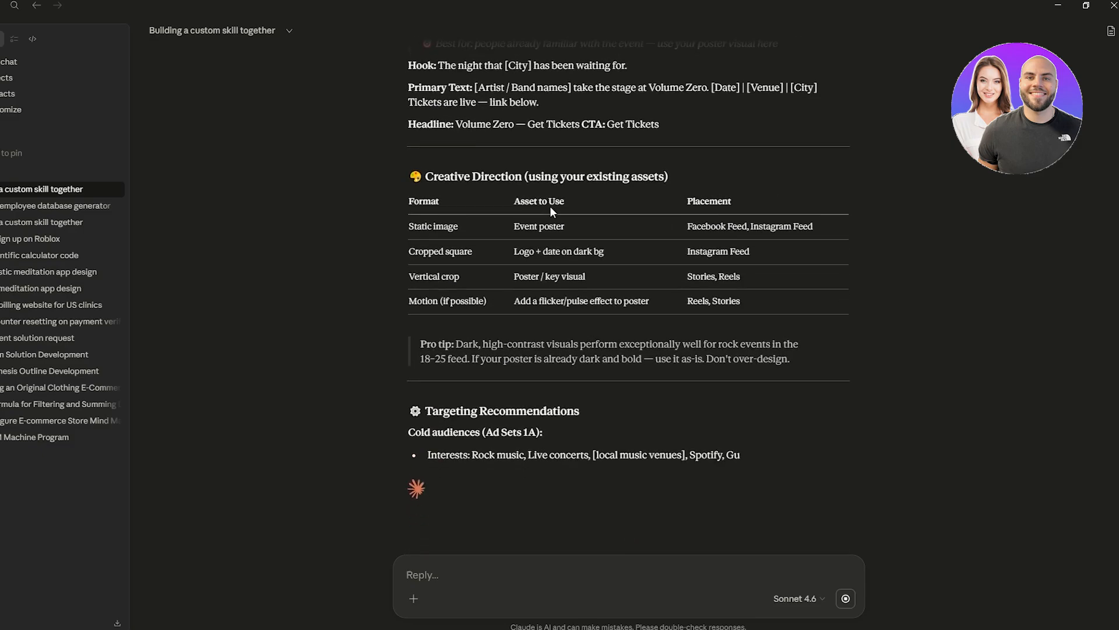